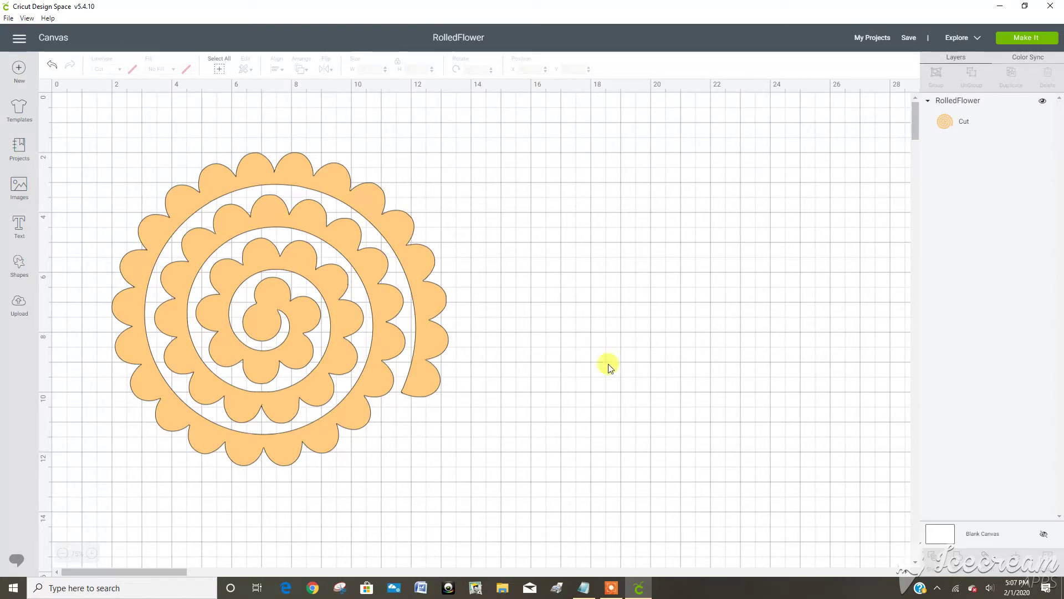
Step: Send the flower to the mat, nudge it down and right, and continue to the Make screen
{"action": "left_click", "coordinate": [1022, 44]}
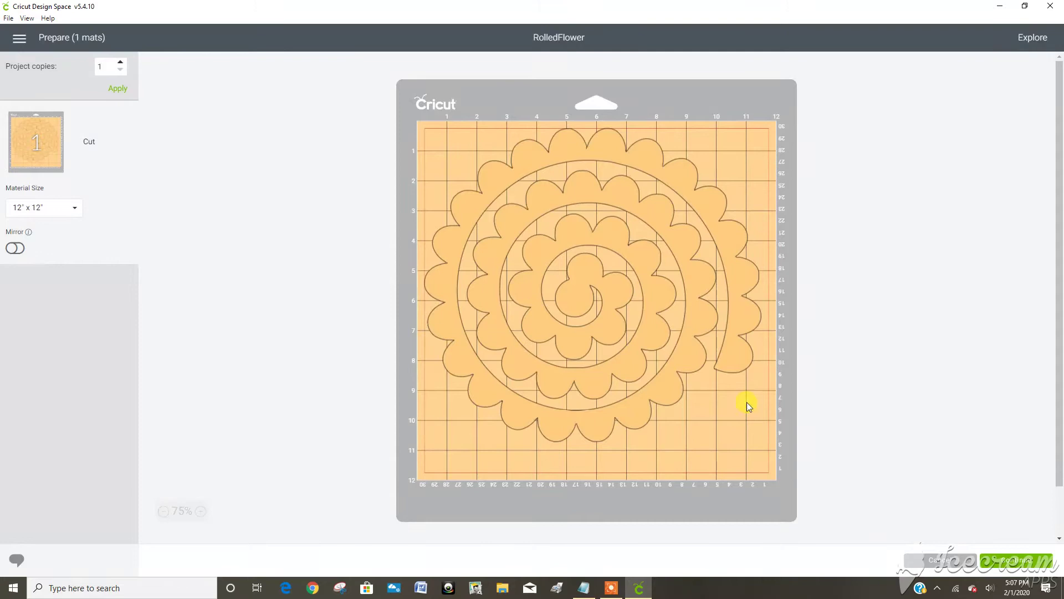
{"action": "left_click_drag", "start_coordinate": [603, 315], "coordinate": [607, 331]}
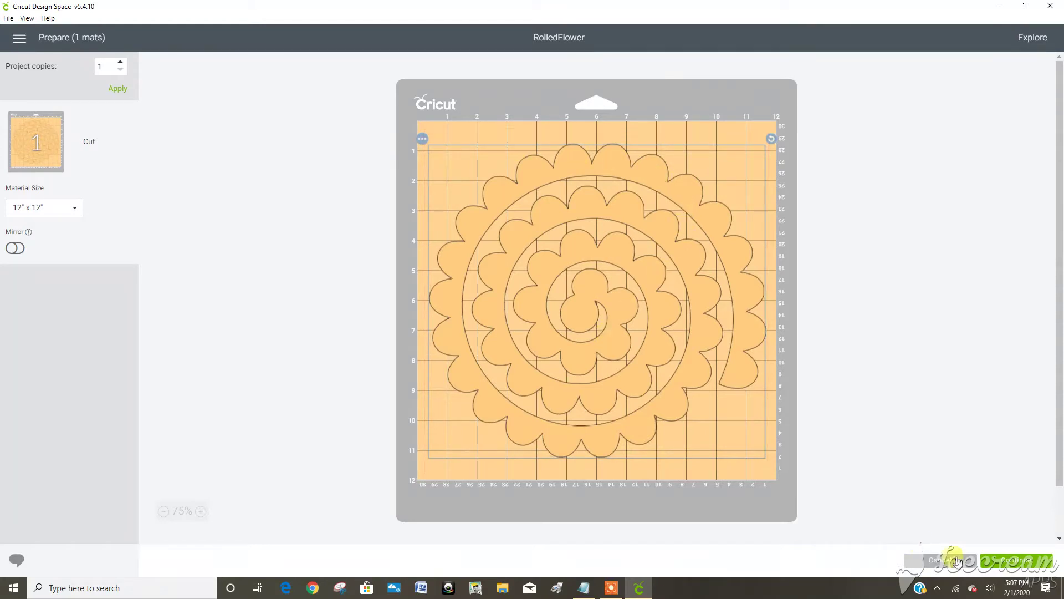
{"action": "left_click", "coordinate": [1019, 561]}
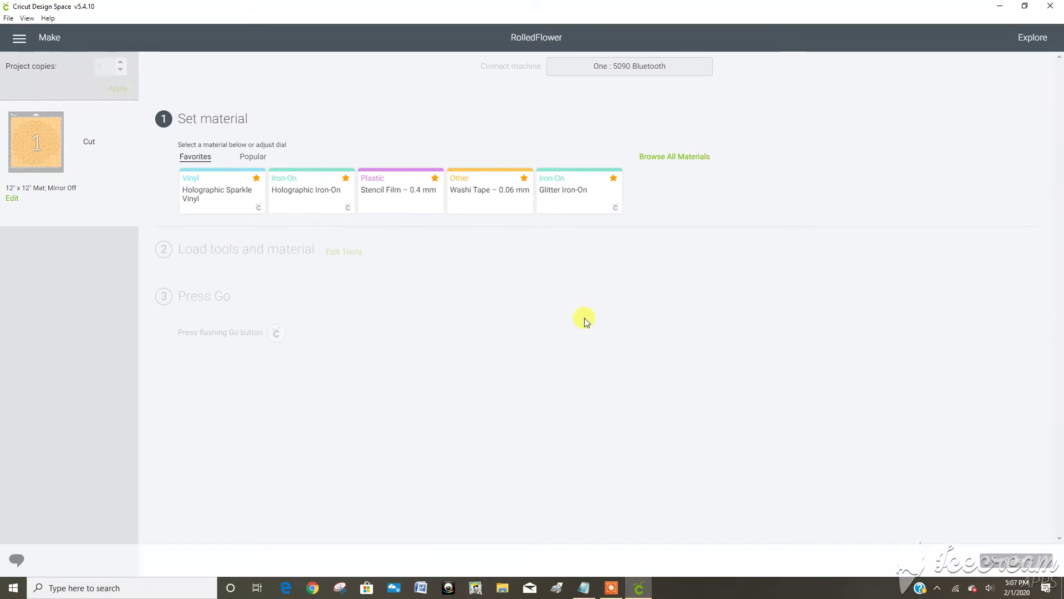
Step: Search the All Materials catalogue for 'crepe', find no match, and clear the search
{"action": "left_click", "coordinate": [681, 161]}
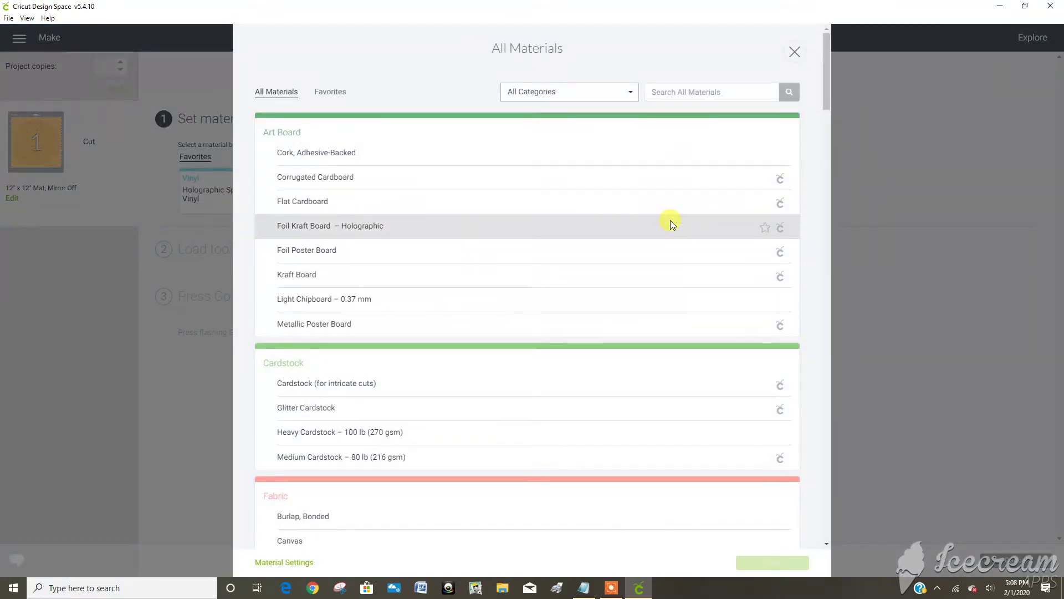
{"action": "scroll", "coordinate": [655, 268], "scroll_direction": "down", "scroll_amount": 7}
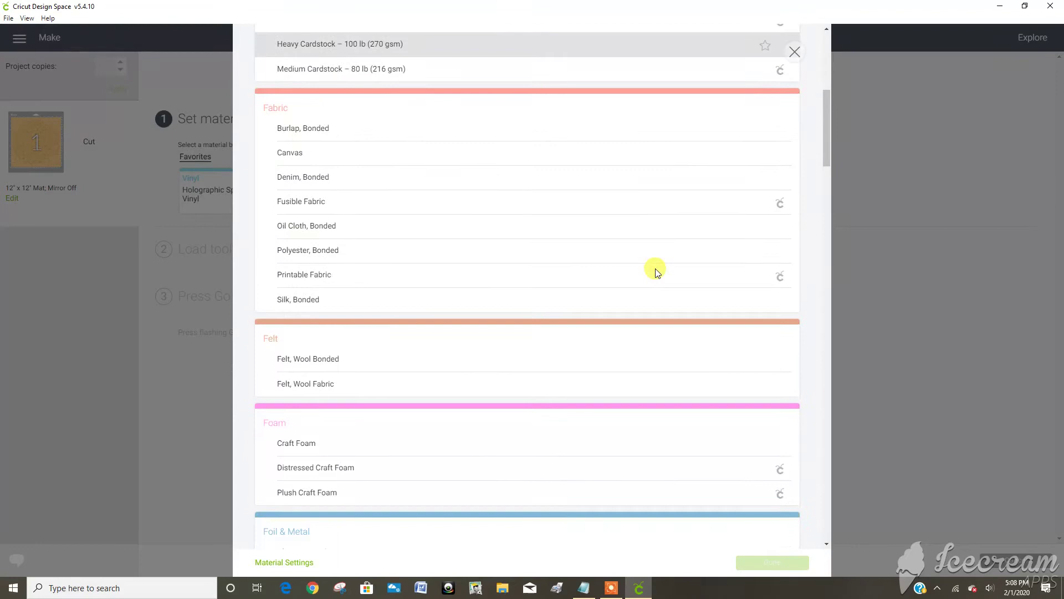
{"action": "scroll", "coordinate": [654, 269], "scroll_direction": "down", "scroll_amount": 3}
{"action": "scroll", "coordinate": [653, 289], "scroll_direction": "up", "scroll_amount": 5}
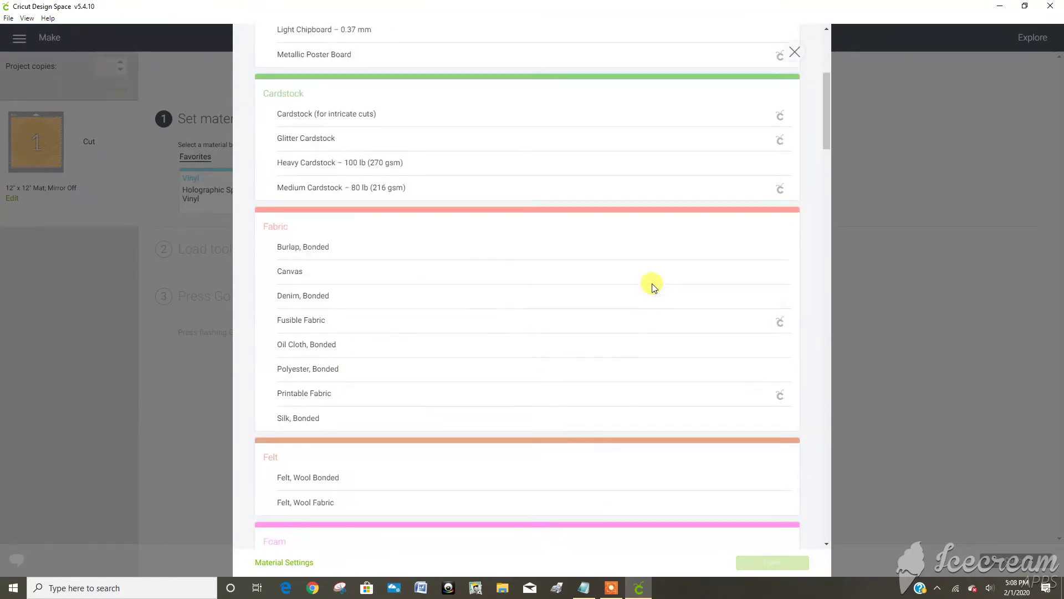
{"action": "scroll", "coordinate": [653, 286], "scroll_direction": "up", "scroll_amount": 5}
{"action": "left_click", "coordinate": [680, 92]}
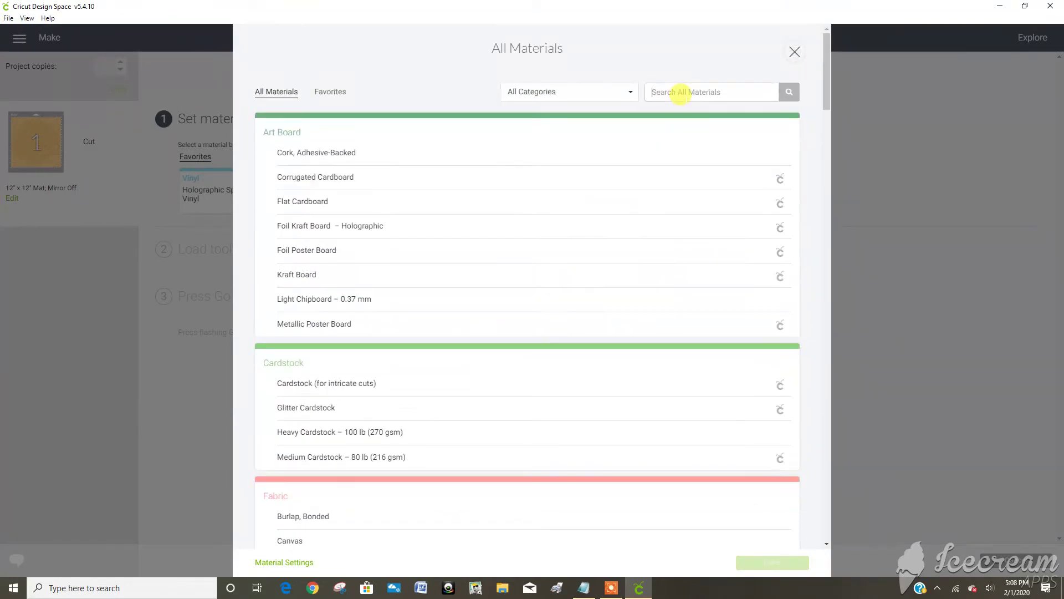
{"action": "type", "text": "cre"}
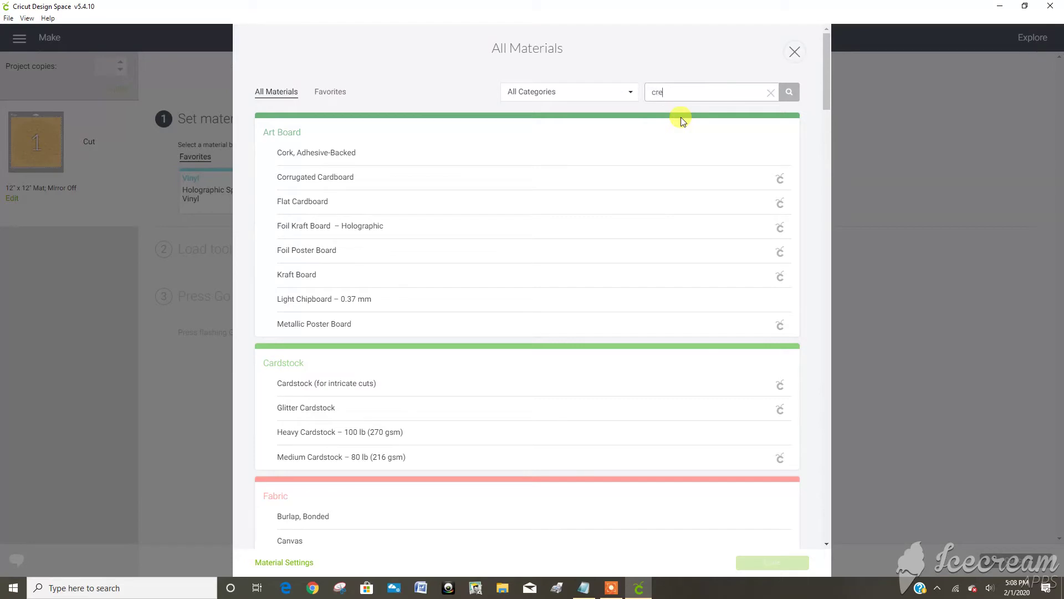
{"action": "type", "text": "pe"}
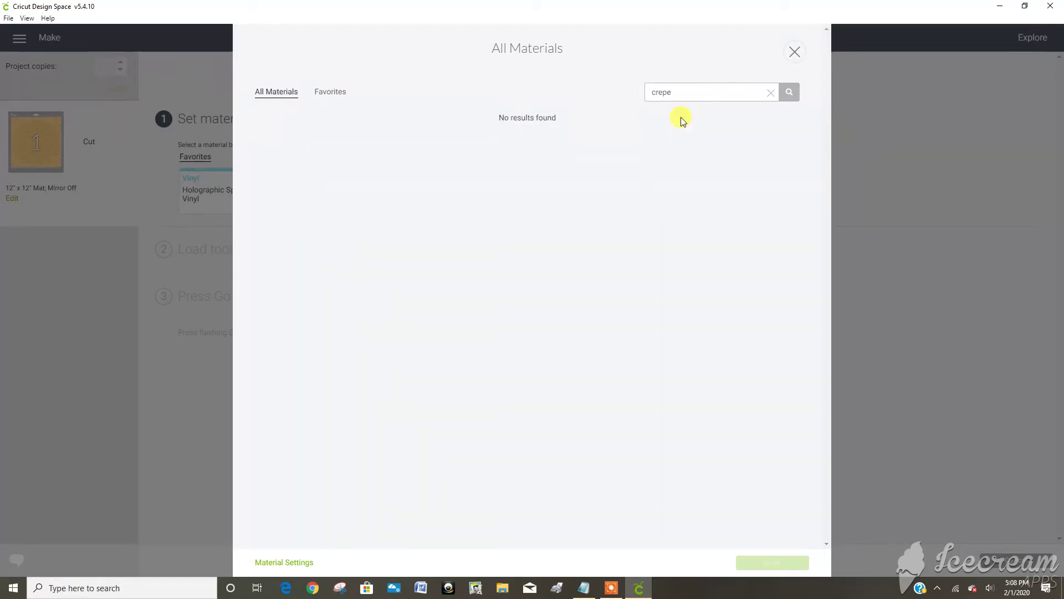
{"action": "key", "text": "BackSpace"}
{"action": "key", "text": "BackSpace"}
{"action": "key", "text": "BackSpace"}
{"action": "left_click", "coordinate": [281, 93]}
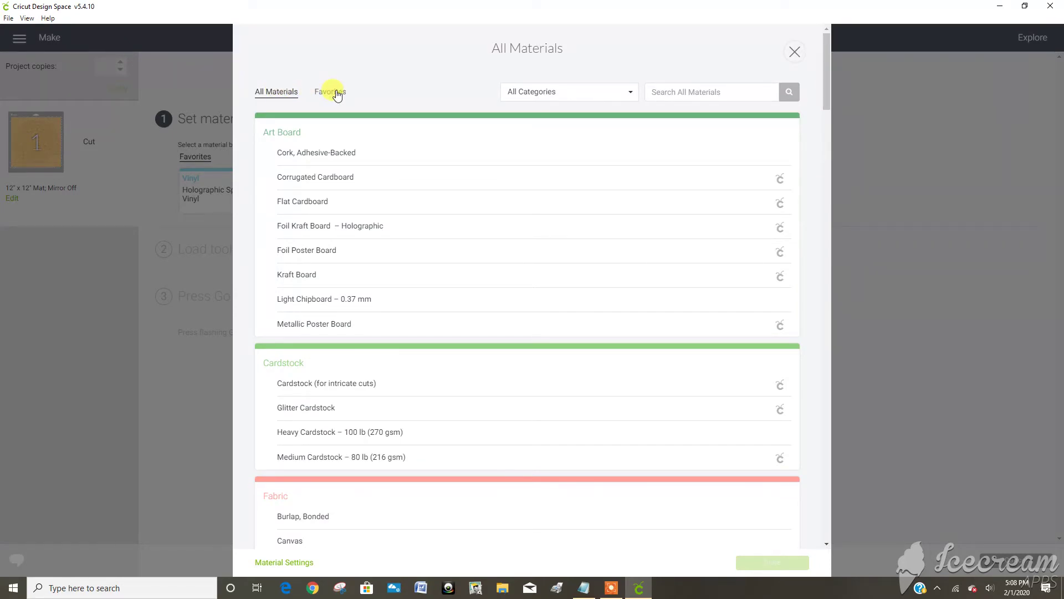
Step: In Material Settings, add and save a new custom material named 'Petal Paper'
{"action": "left_click", "coordinate": [302, 563]}
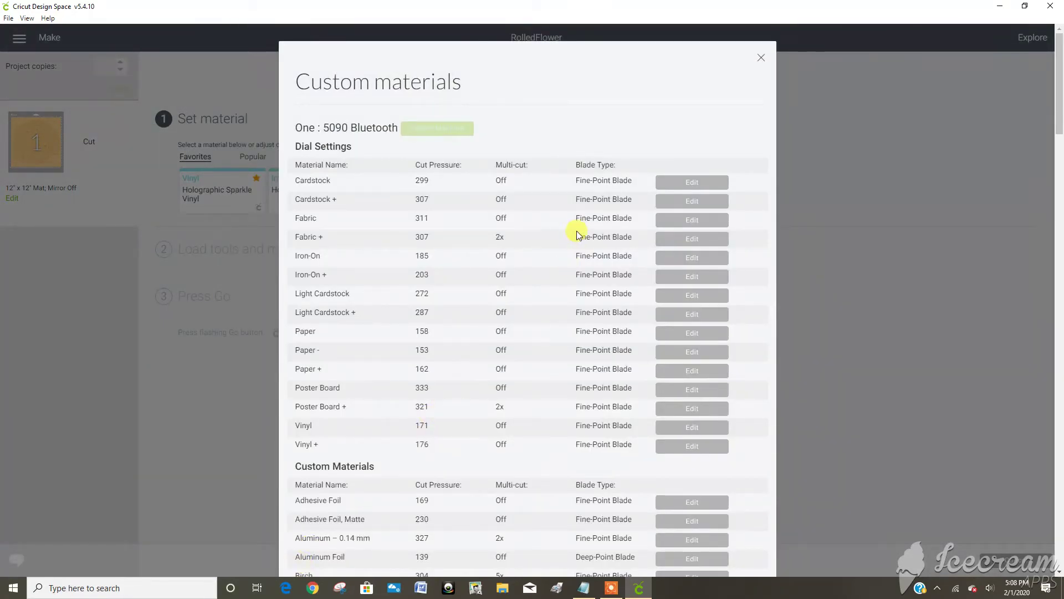
{"action": "scroll", "coordinate": [593, 336], "scroll_direction": "down", "scroll_amount": 1}
{"action": "scroll", "coordinate": [593, 337], "scroll_direction": "down", "scroll_amount": 20}
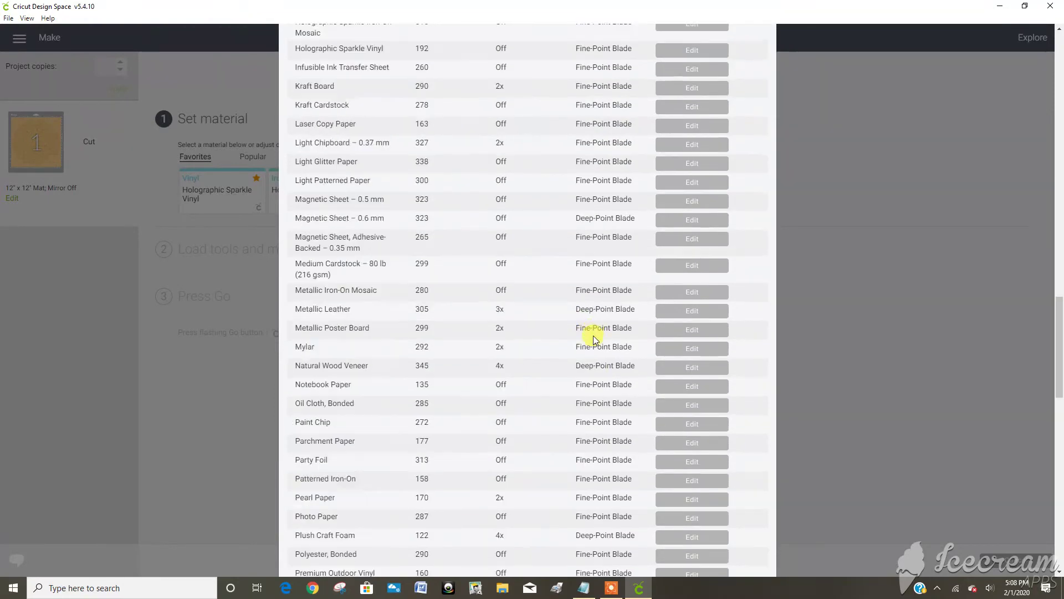
{"action": "scroll", "coordinate": [593, 334], "scroll_direction": "down", "scroll_amount": 10}
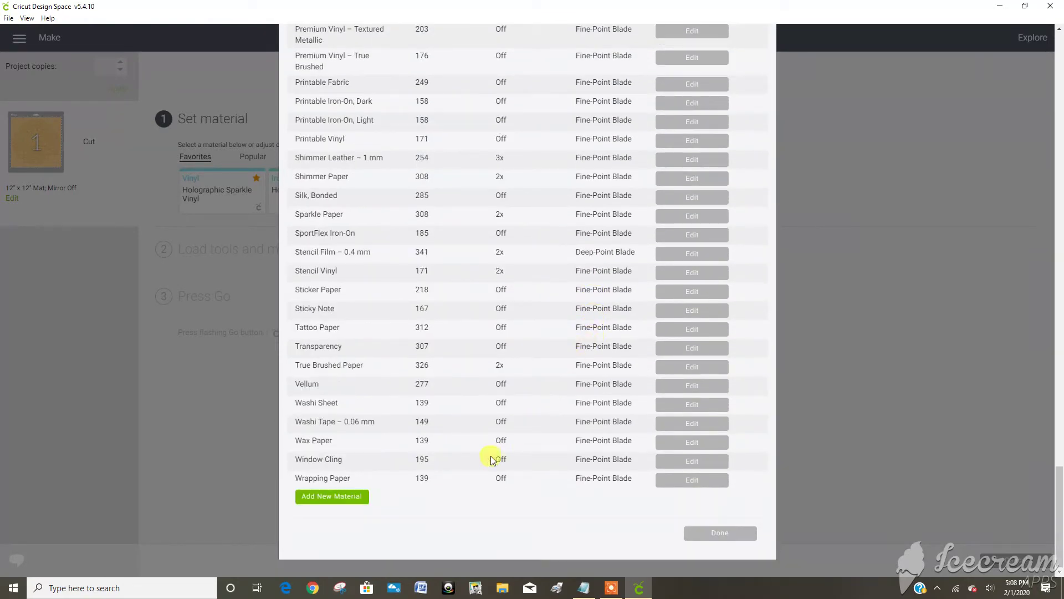
{"action": "left_click", "coordinate": [345, 497]}
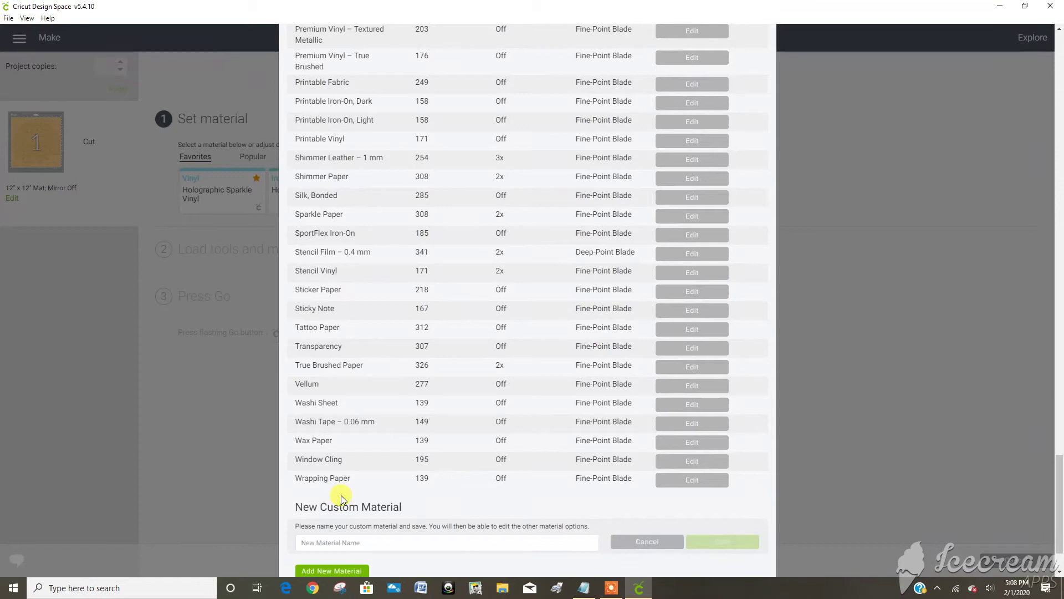
{"action": "scroll", "coordinate": [341, 495], "scroll_direction": "down", "scroll_amount": 2}
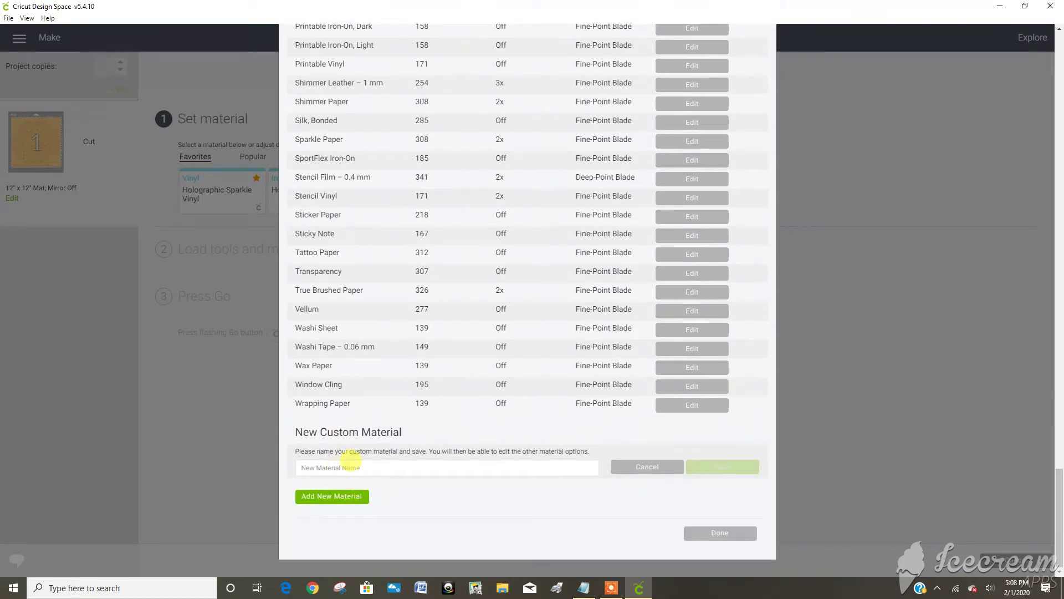
{"action": "left_click", "coordinate": [351, 463]}
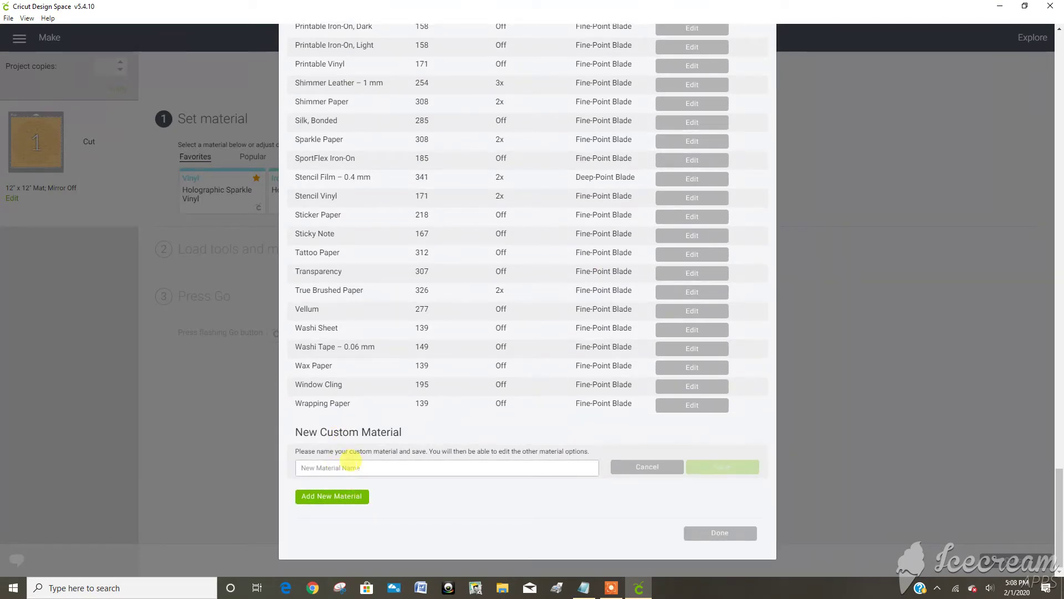
{"action": "type", "text": "Petal"}
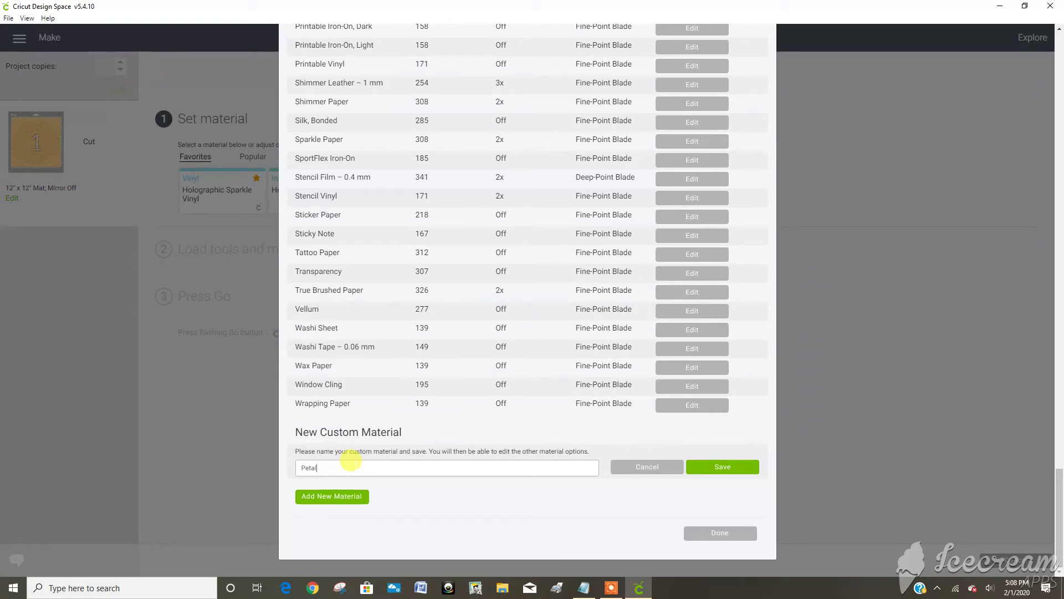
{"action": "type", "text": " Paper"}
{"action": "left_click", "coordinate": [726, 470]}
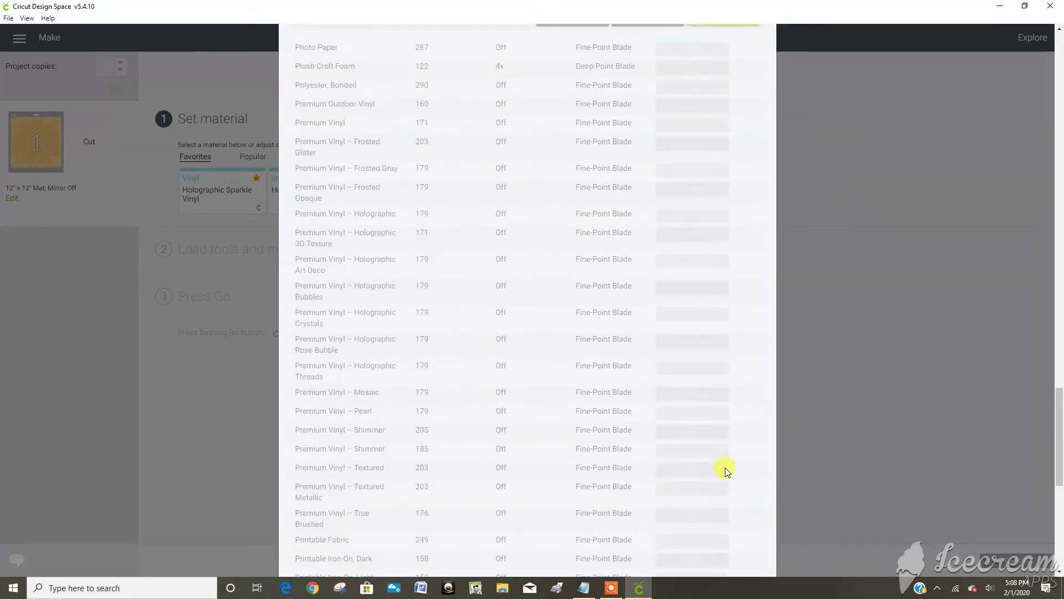
Step: Save Petal Paper with cut pressure 135 and multi-cut 6x
{"action": "scroll", "coordinate": [391, 325], "scroll_direction": "up", "scroll_amount": 4}
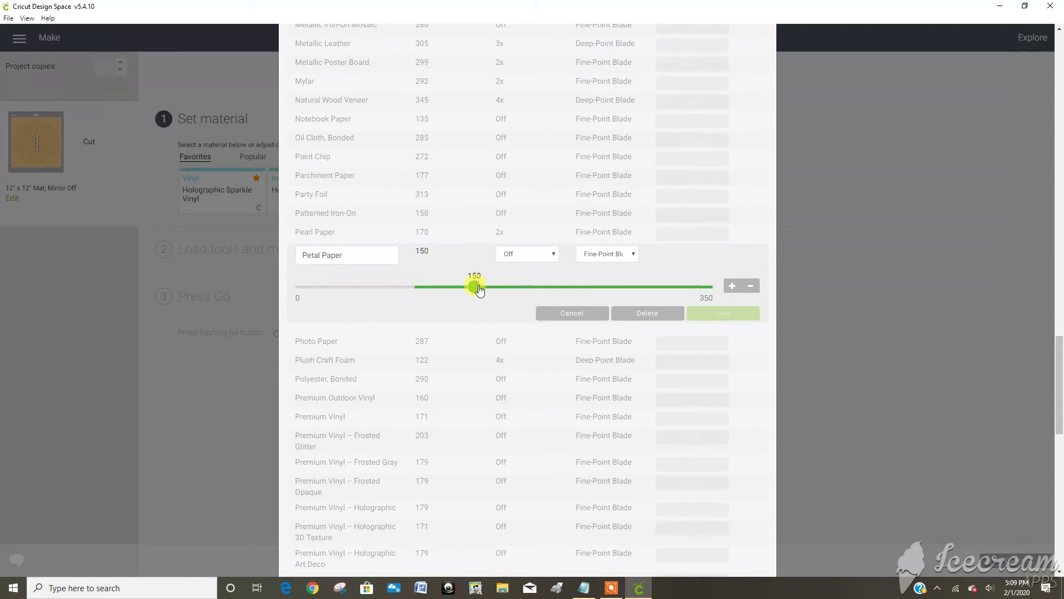
{"action": "left_click_drag", "start_coordinate": [479, 289], "coordinate": [456, 290]}
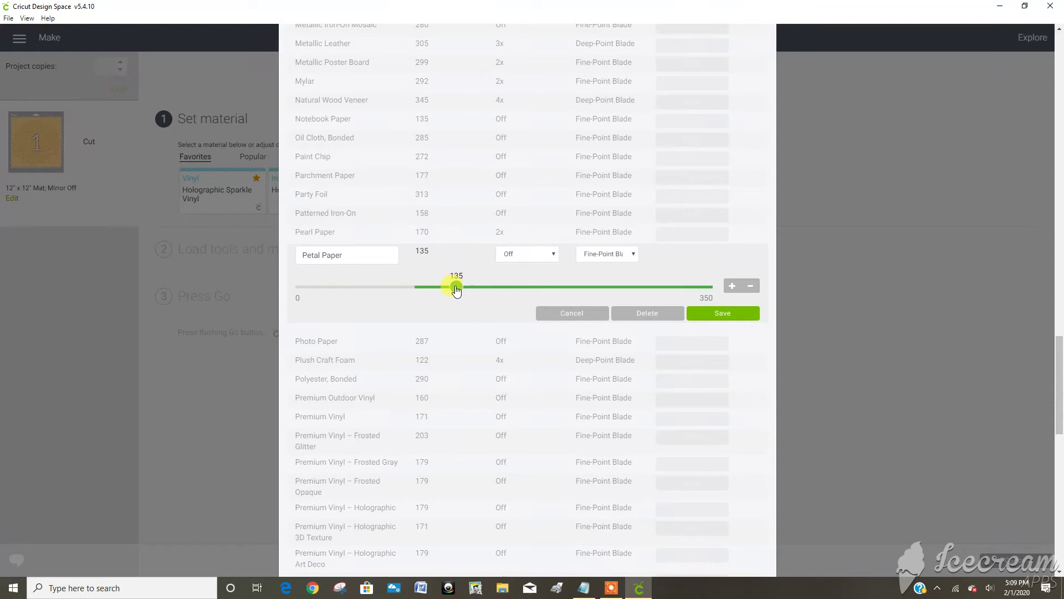
{"action": "left_click", "coordinate": [539, 260]}
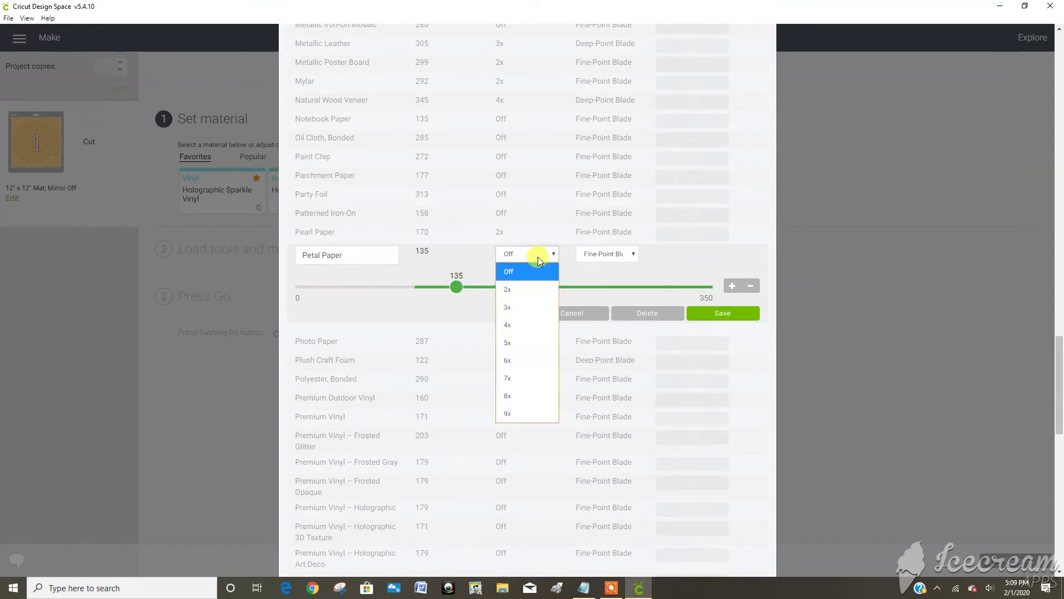
{"action": "left_click", "coordinate": [526, 362]}
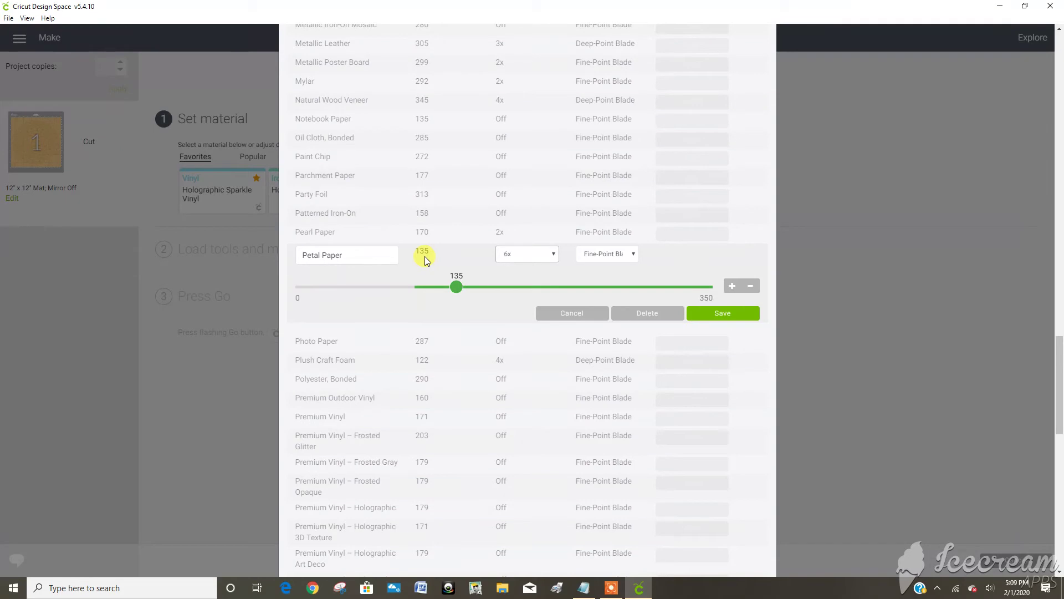
{"action": "left_click", "coordinate": [716, 313]}
{"action": "scroll", "coordinate": [717, 339], "scroll_direction": "down", "scroll_amount": 12}
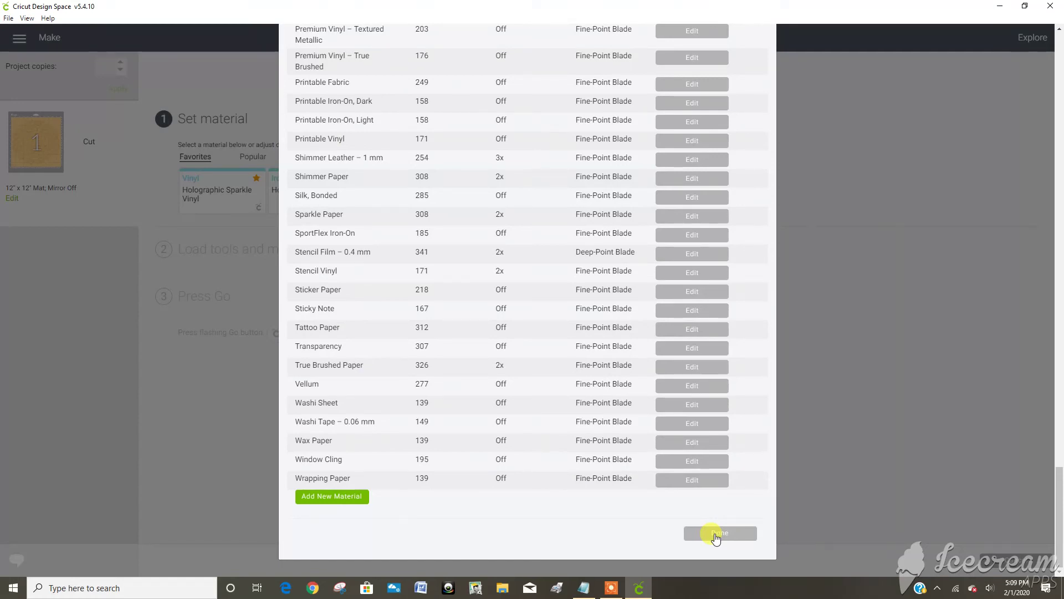
Step: Search materials for 'petal', star Petal Paper as a favourite, and select it as the cut material
{"action": "left_click", "coordinate": [716, 534]}
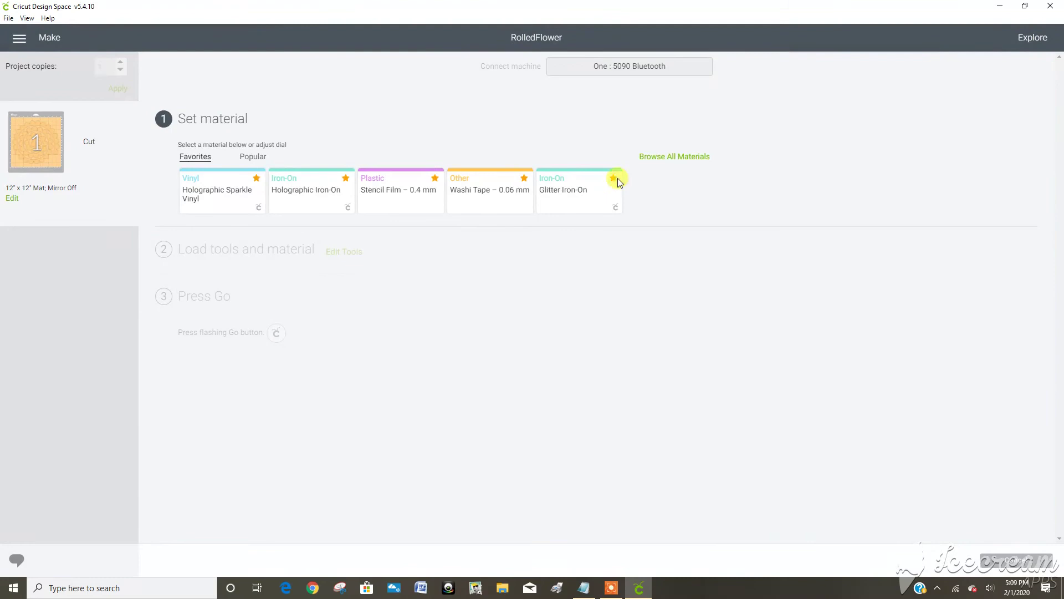
{"action": "left_click", "coordinate": [675, 158]}
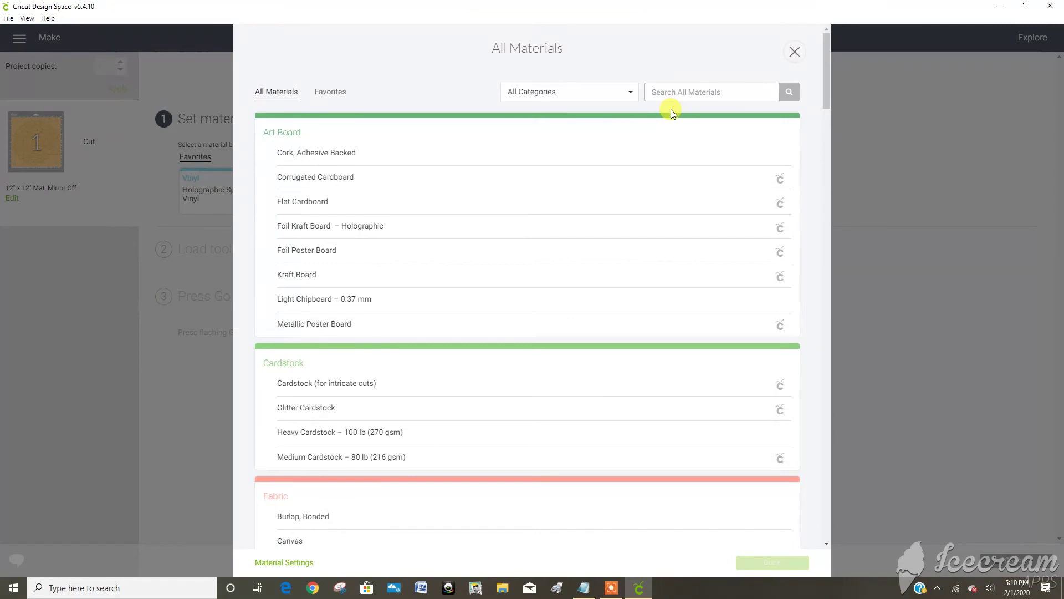
{"action": "type", "text": "petal"}
{"action": "key", "text": "Return"}
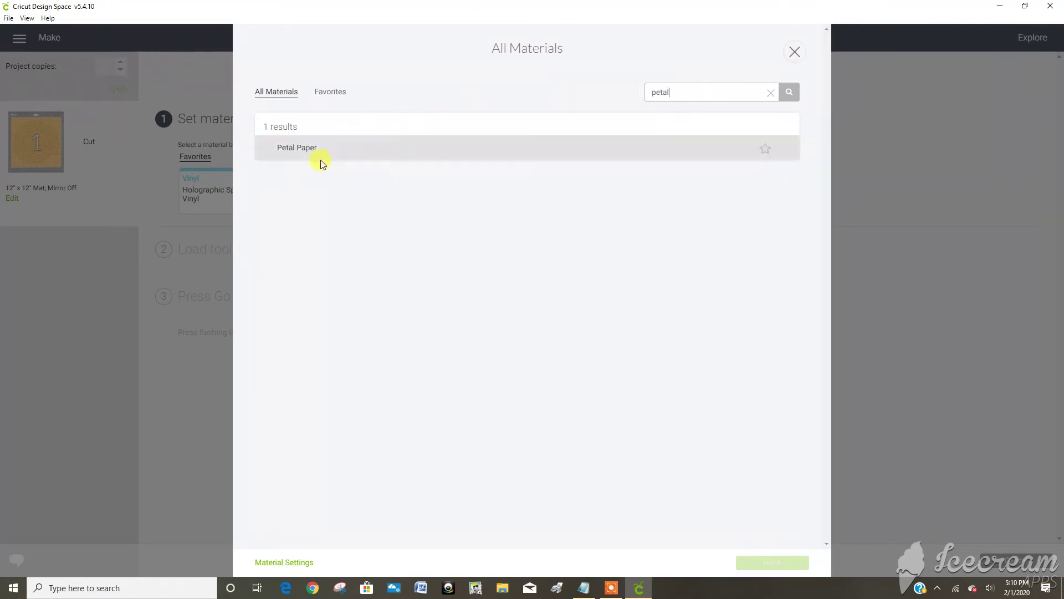
{"action": "left_click", "coordinate": [765, 151]}
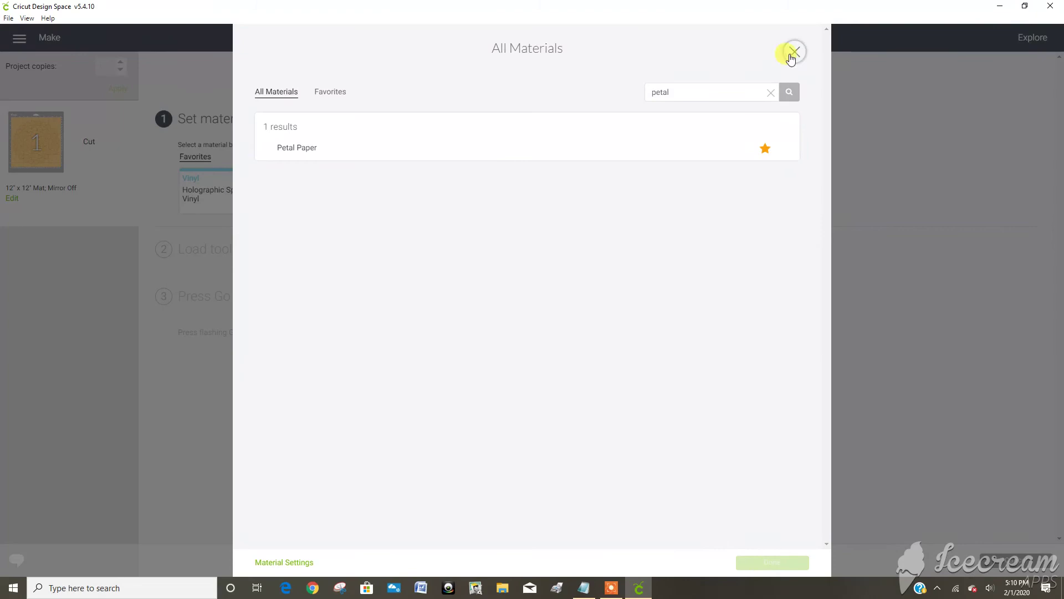
{"action": "left_click", "coordinate": [793, 51]}
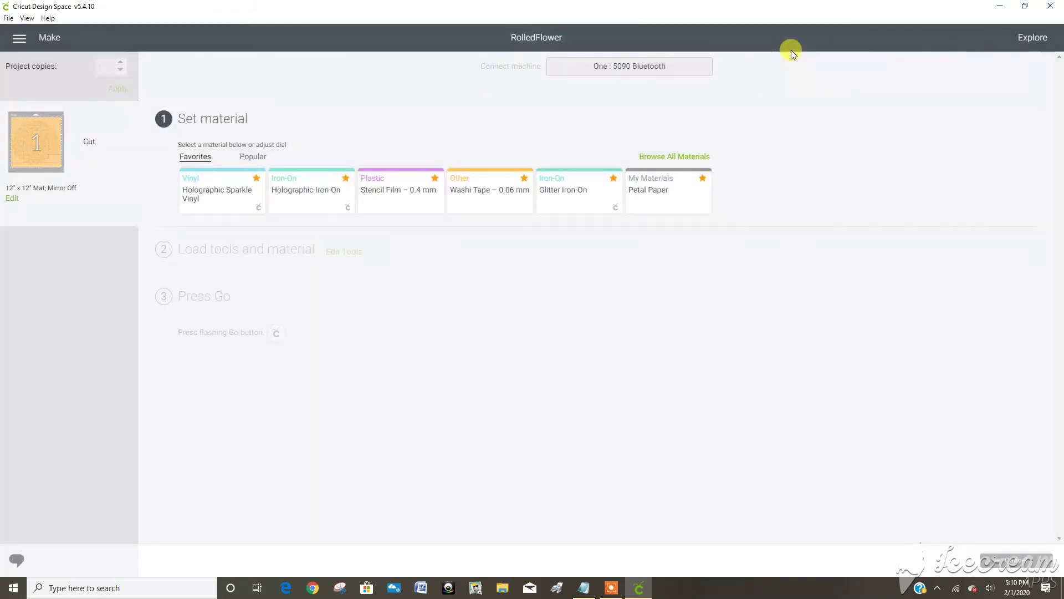
{"action": "left_click", "coordinate": [666, 194]}
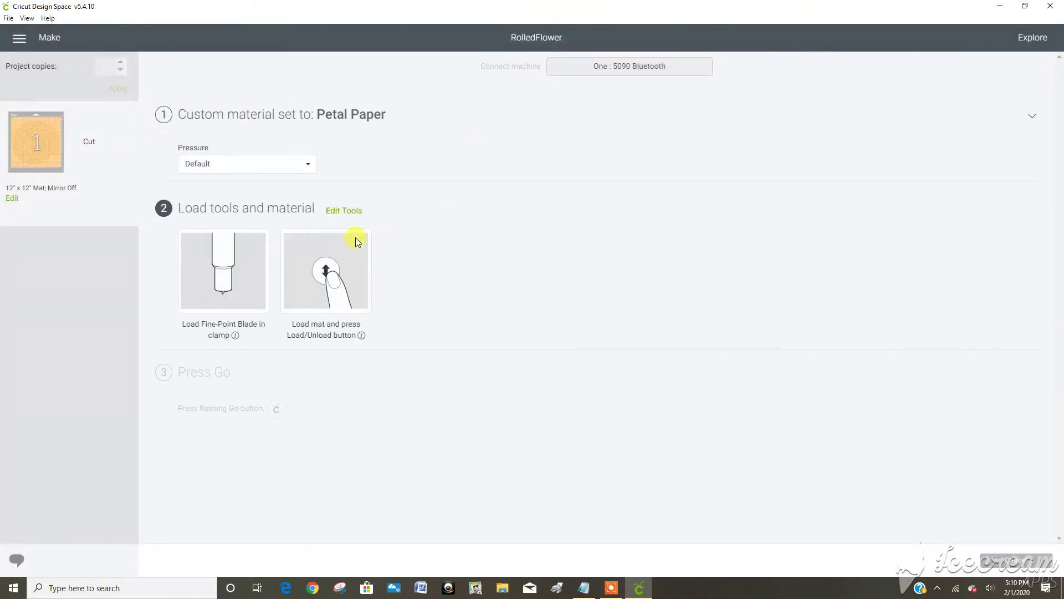